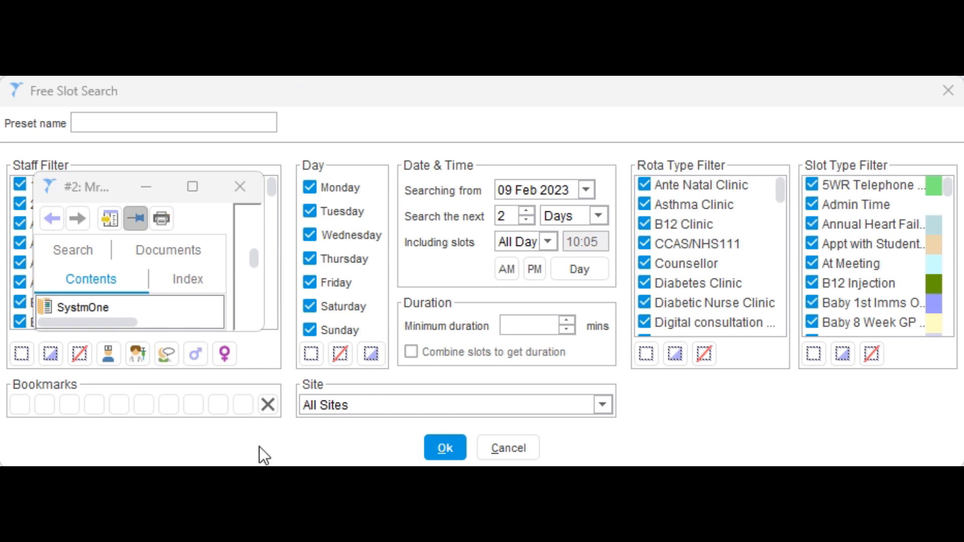
- Name the preset "Respiratory Review" and set the search period to the next 2 months
click(182, 124)
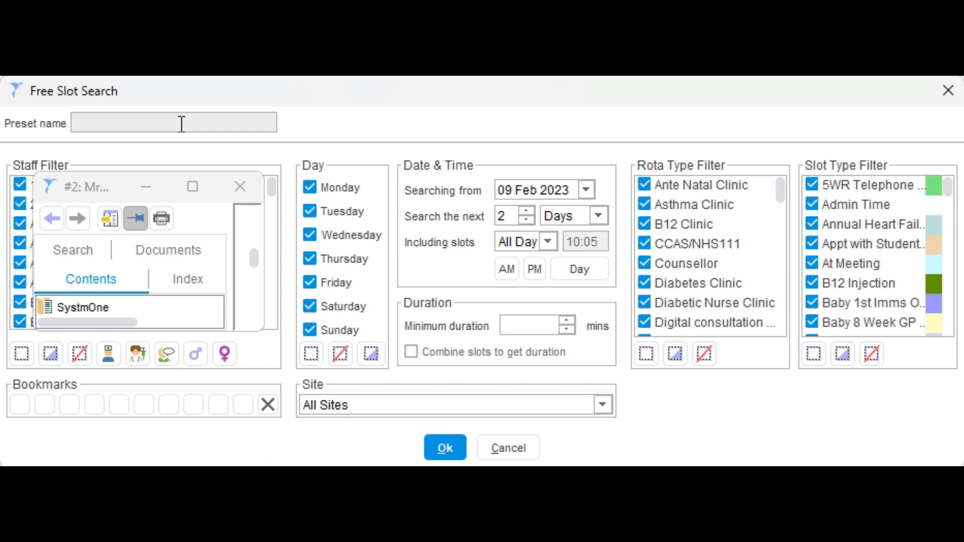
text(Respiratory Review)
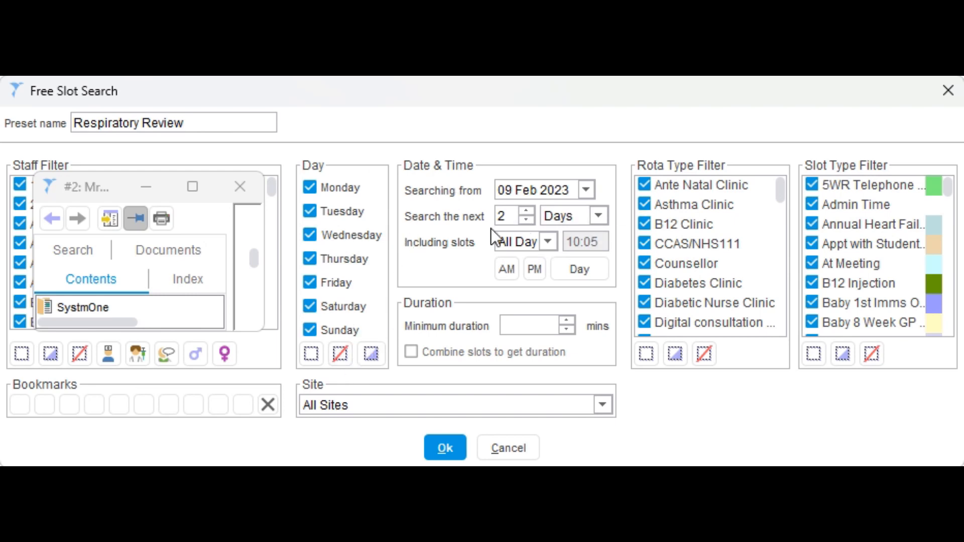
click(564, 221)
click(582, 275)
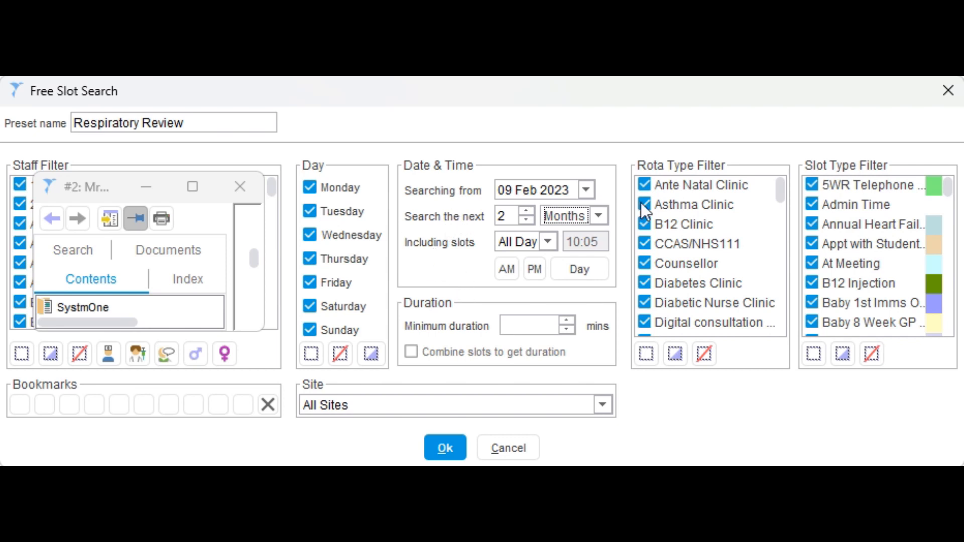
- Set the minimum duration to 20 mins and allow slots to be combined to reach that duration
click(538, 323)
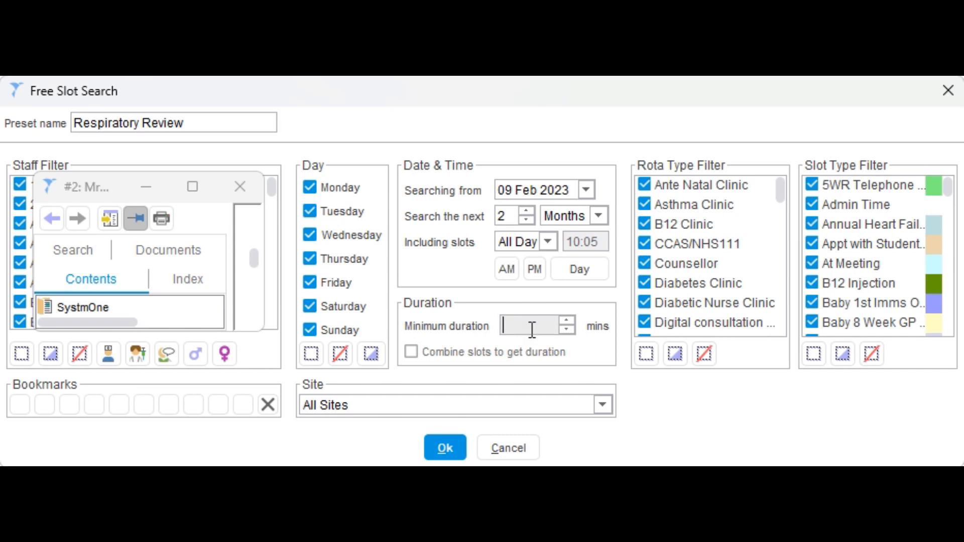
text(20)
click(414, 353)
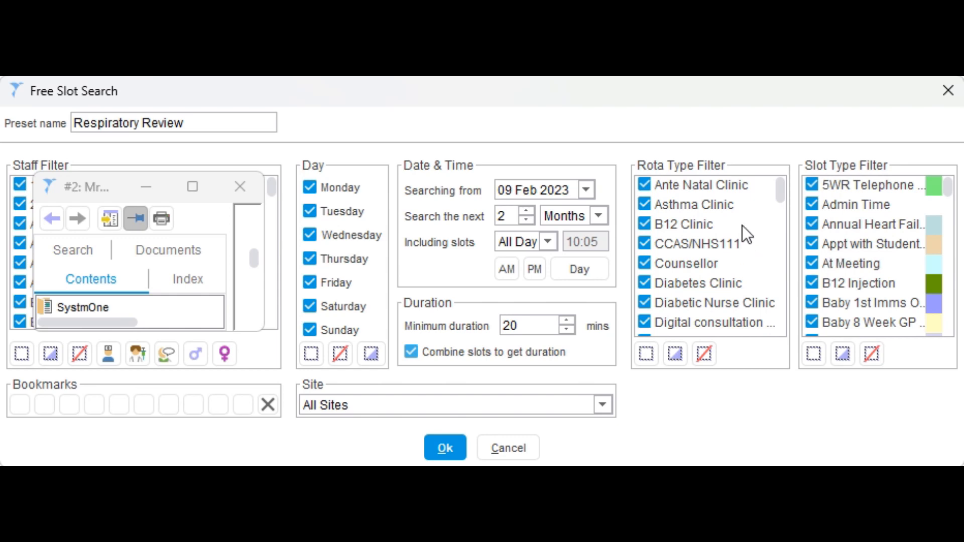
- Clear all rota types and include only Nurse Clinic in the rota type filter
click(713, 356)
scroll(750, 263, down, 6)
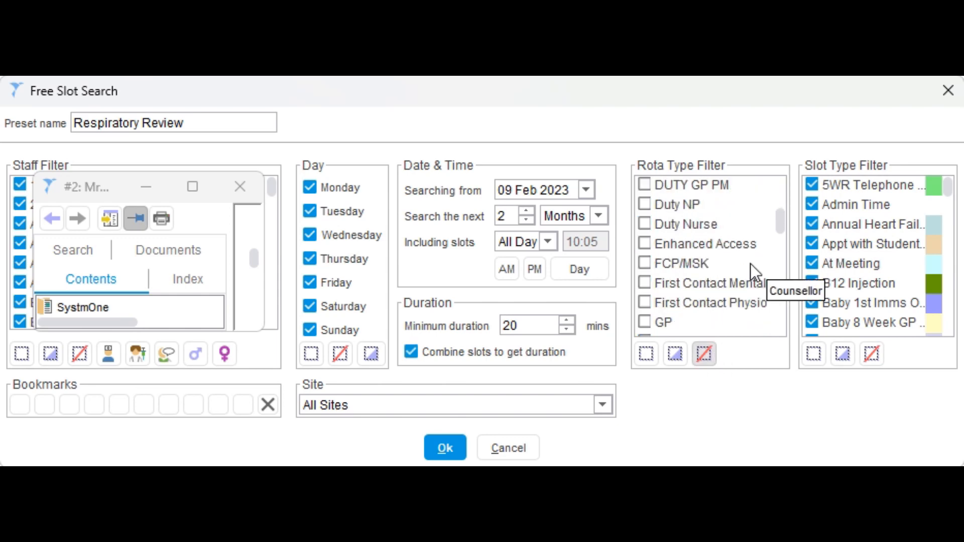
scroll(750, 263, down, 1)
click(644, 203)
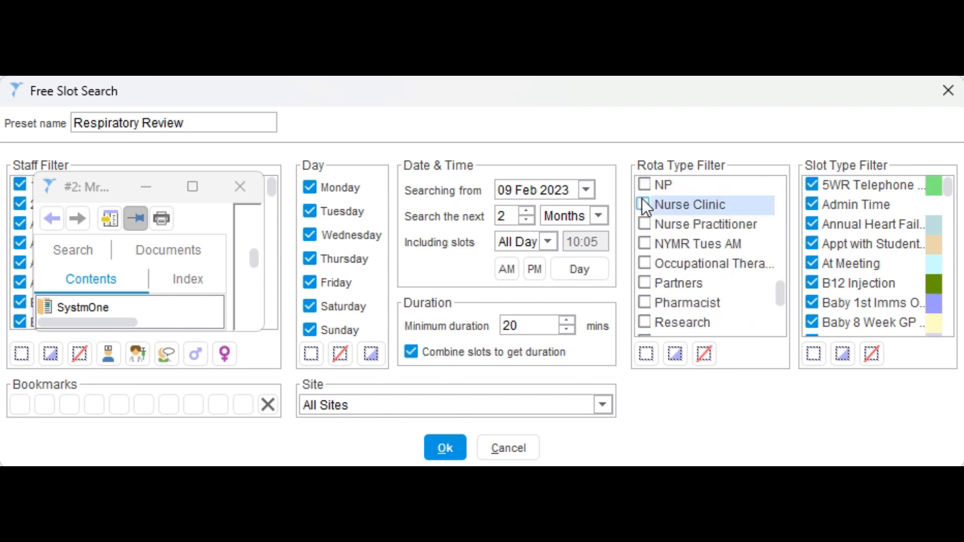
scroll(677, 200, up, 1)
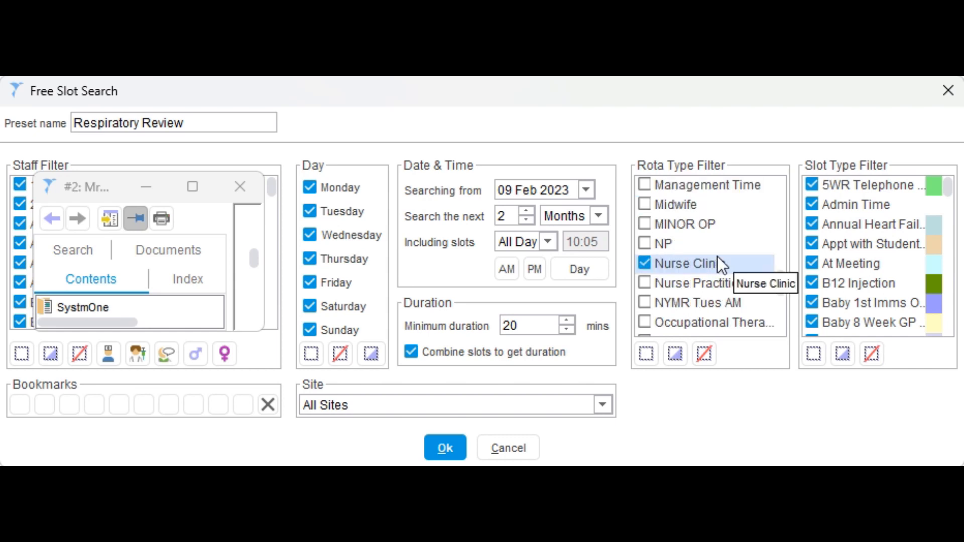
scroll(717, 258, up, 3)
scroll(718, 257, up, 3)
scroll(717, 257, down, 6)
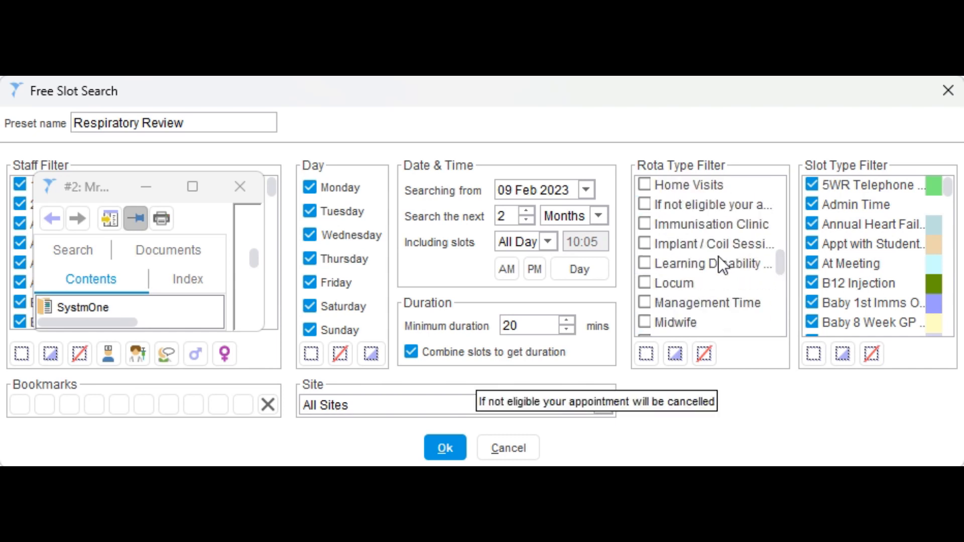
scroll(718, 256, down, 2)
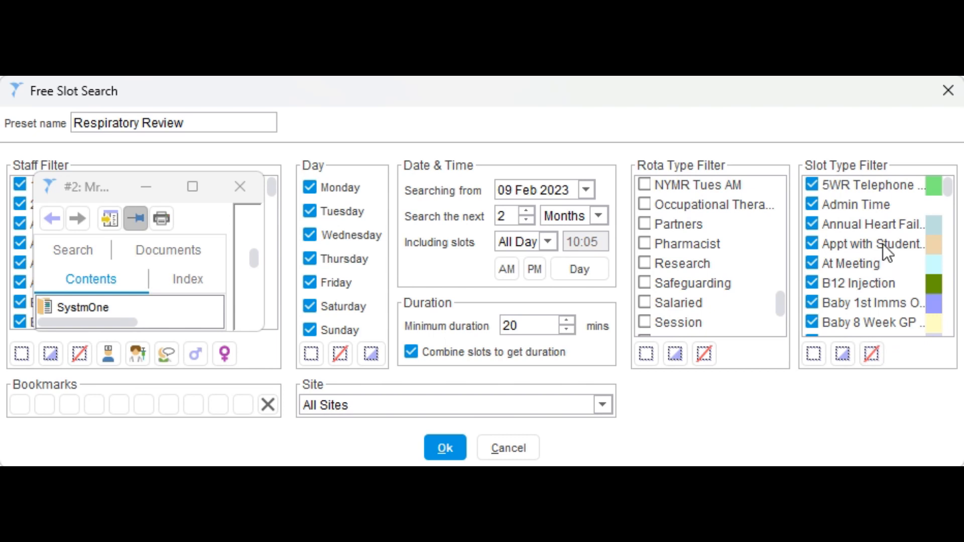
- Clear all slot types, include only Embargo in the slot type filter, and confirm the preset
scroll(892, 264, down, 2)
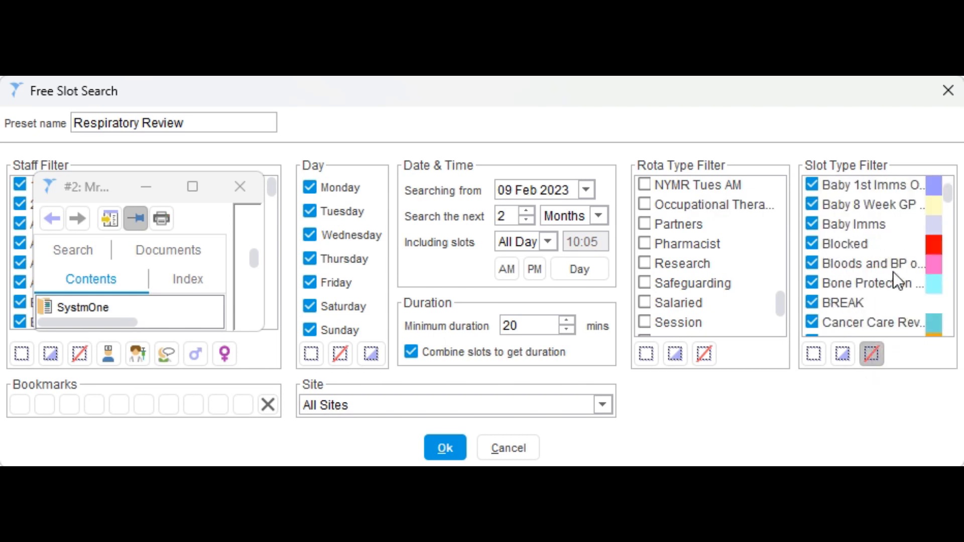
scroll(892, 272, down, 5)
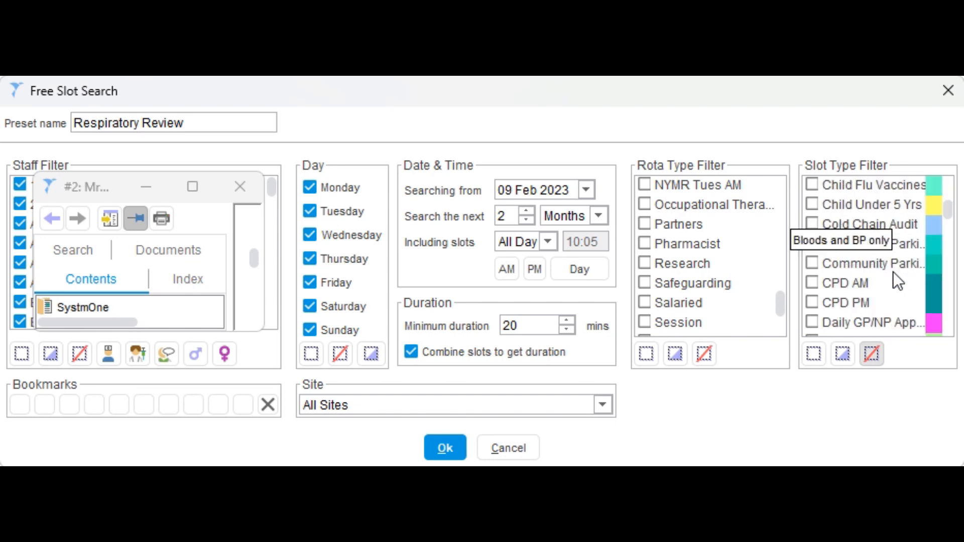
scroll(893, 272, down, 4)
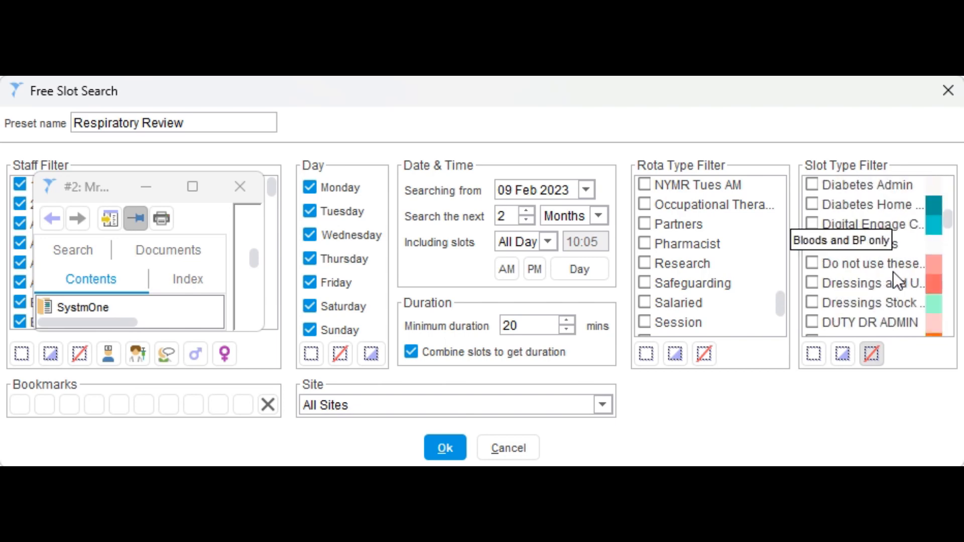
scroll(892, 272, down, 2)
click(844, 303)
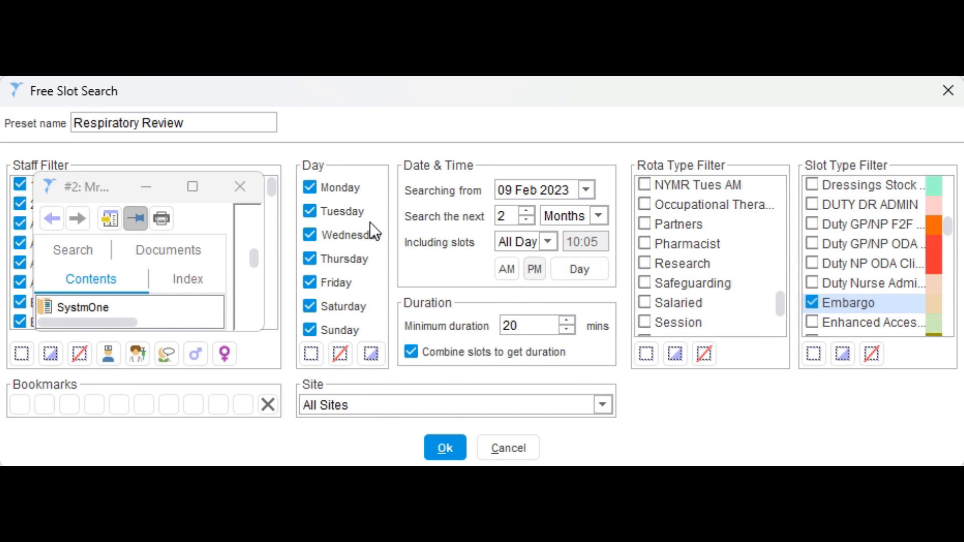
click(448, 450)
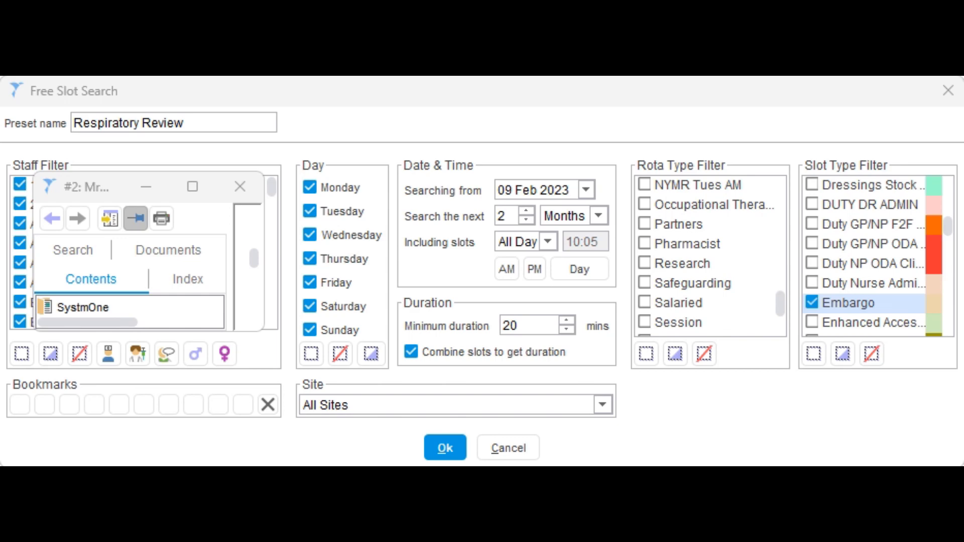
- View the "Search for free slots from a list of presets..." entry in the button configuration and close that dialog
drag(0, 151, 303, 176)
drag(343, 192, 477, 149)
drag(351, 146, 381, 139)
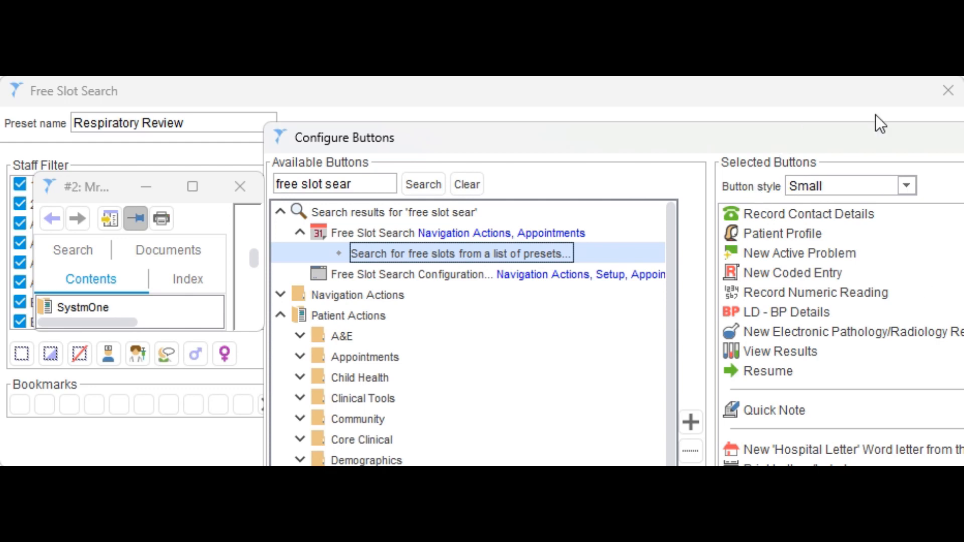
key(Escape)
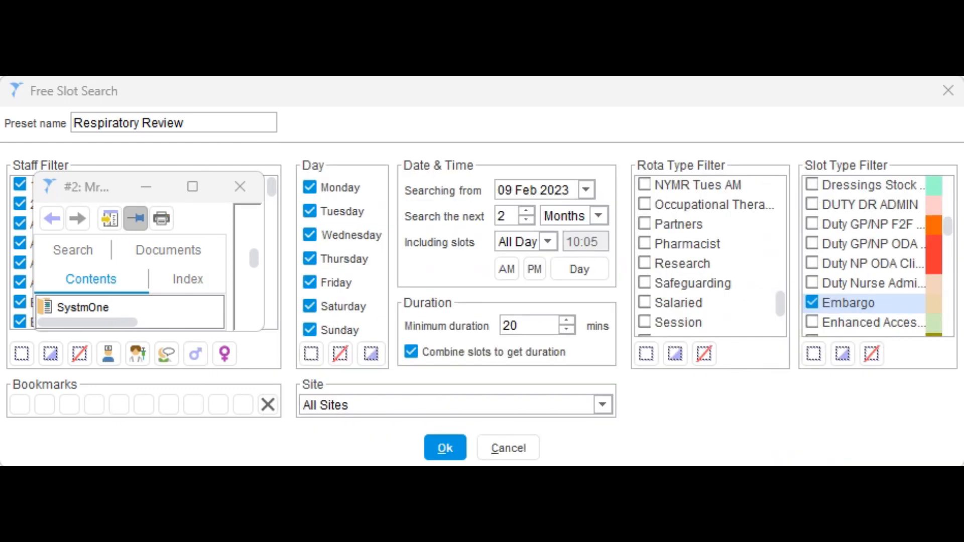
- Change the preset name to "Bloods"
click(213, 121)
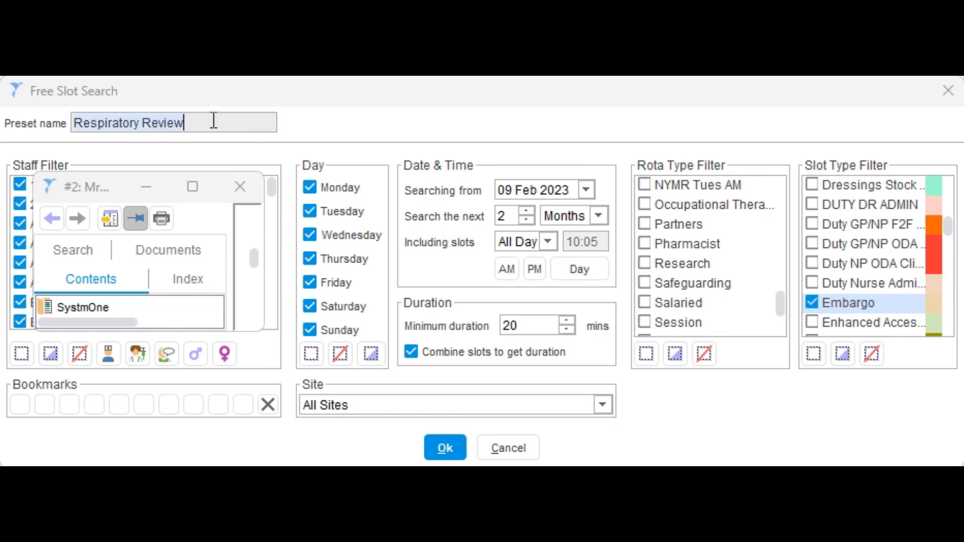
key(Home)
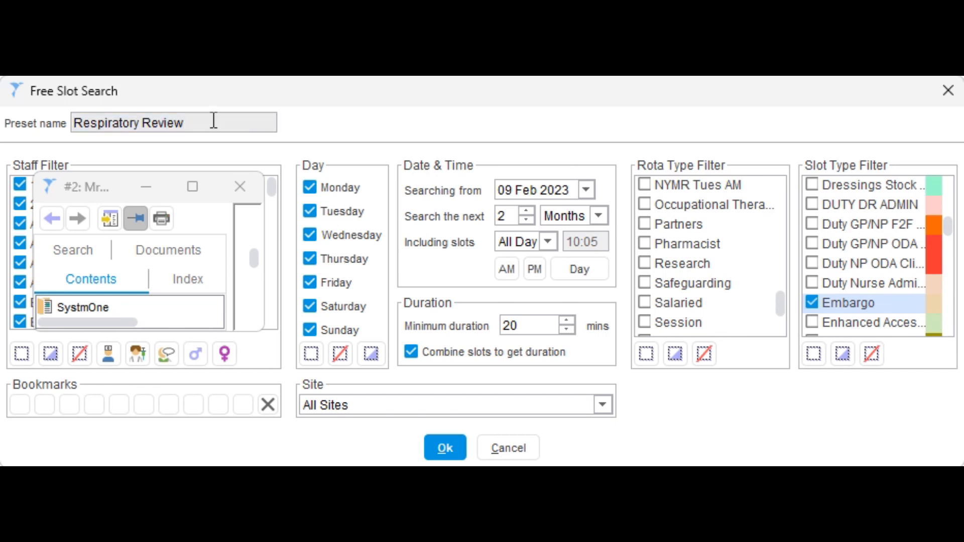
text(Bloods)
key(shift+End)
key(Delete)
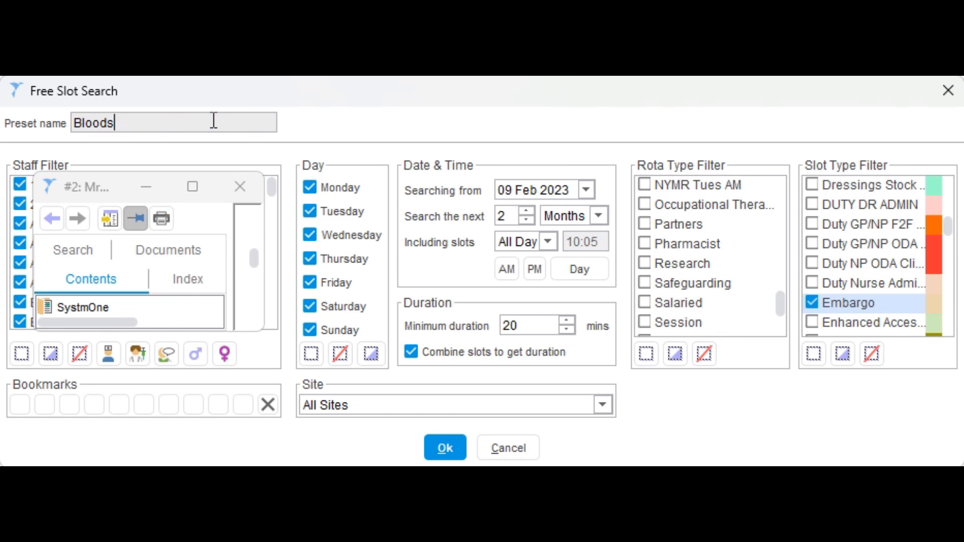
- Restrict the included slots to those before 14:00 and clear the minimum duration
click(513, 273)
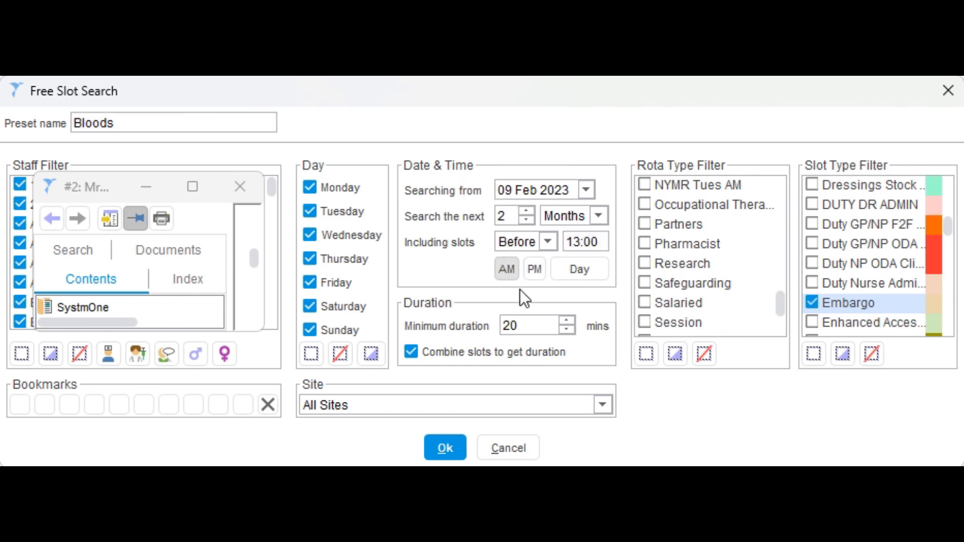
click(594, 246)
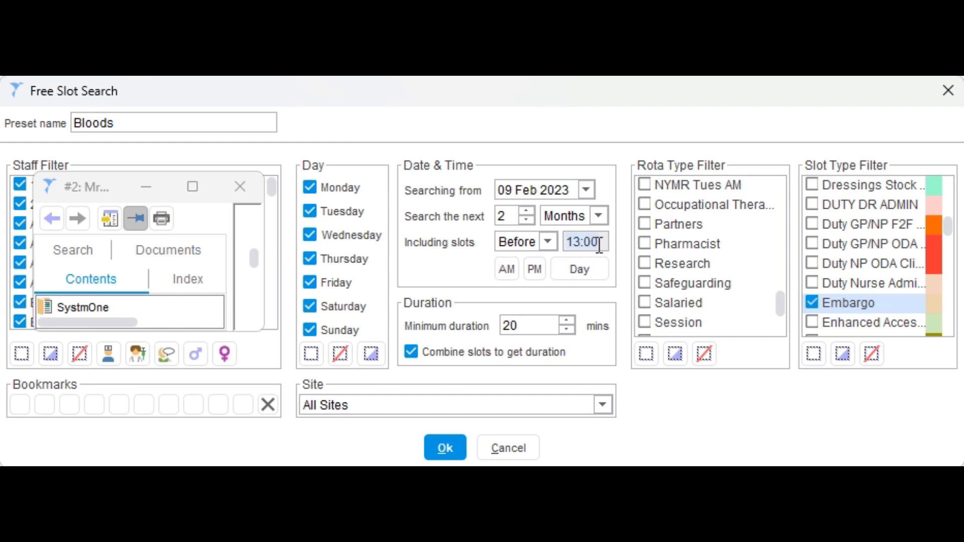
key(Left)
key(Left)
key(Left)
key(BackSpace)
text(4)
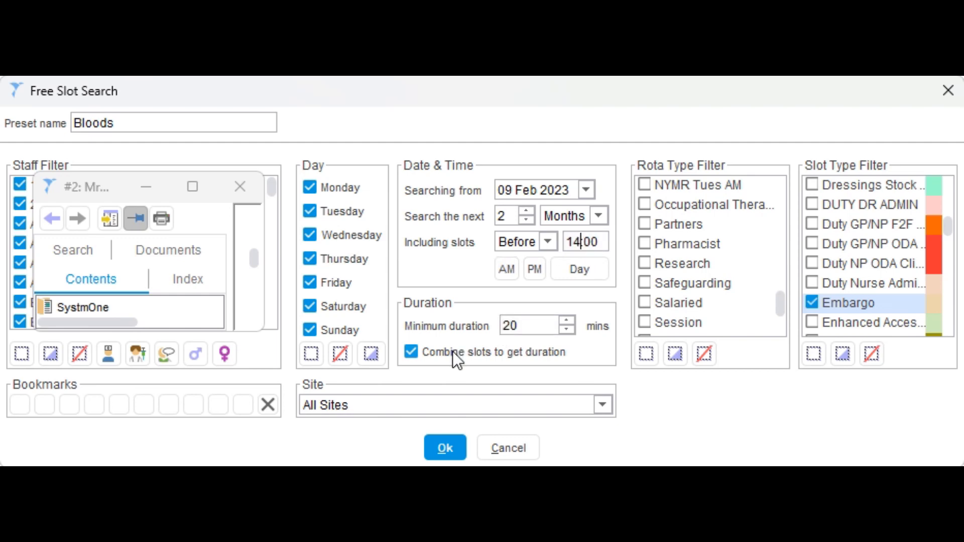
click(547, 327)
key(BackSpace)
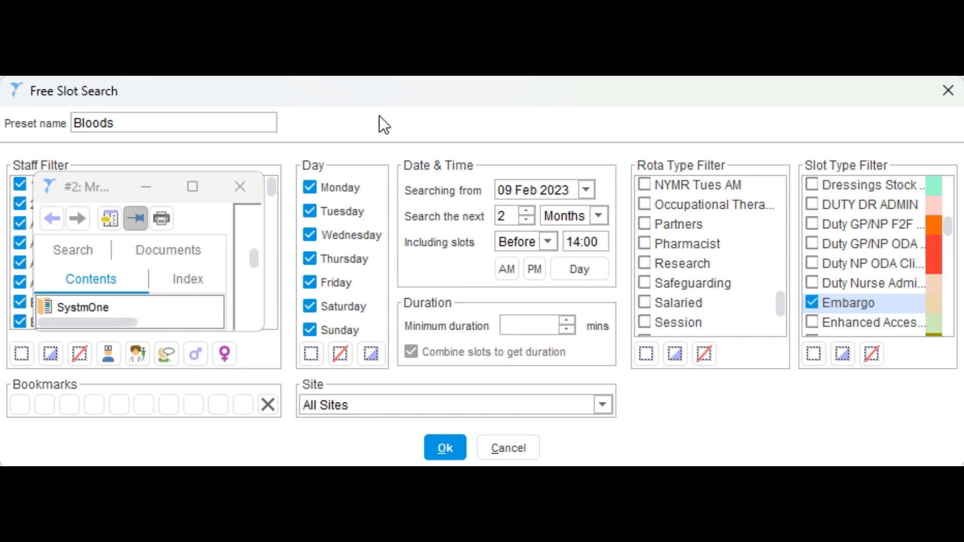
- Rename the preset "Smears" and set its minimum duration to 20 mins
double_click(145, 125)
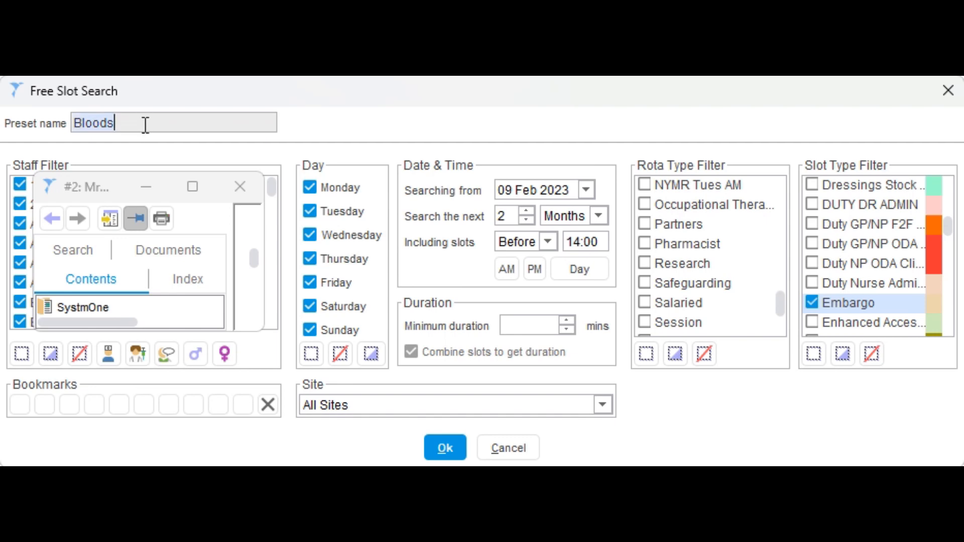
text(Smears)
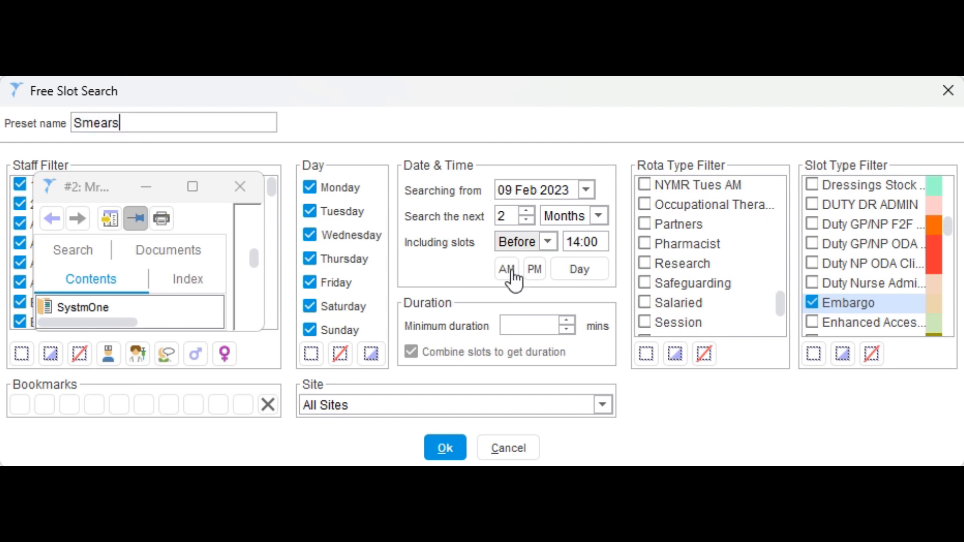
click(538, 330)
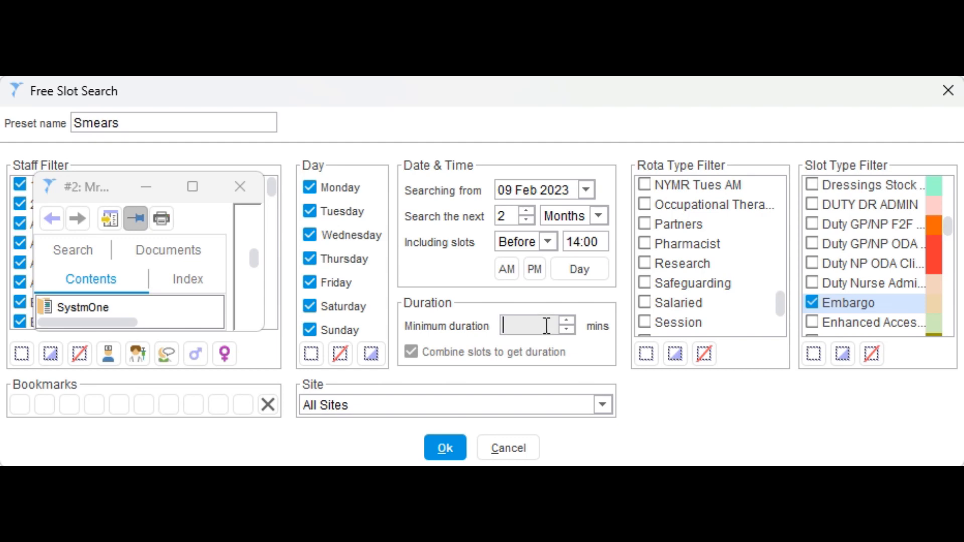
text(20)
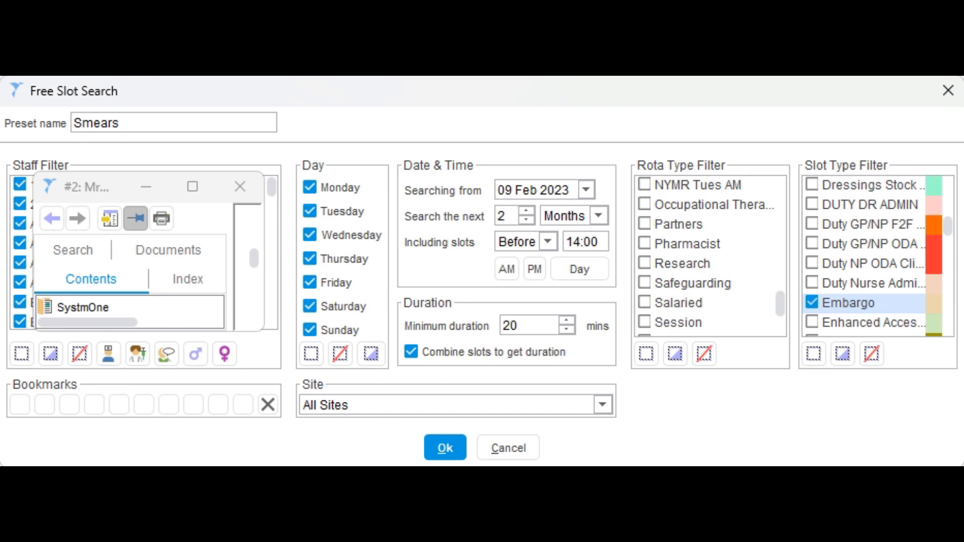
- Deselect every staff member in the staff filter
click(79, 353)
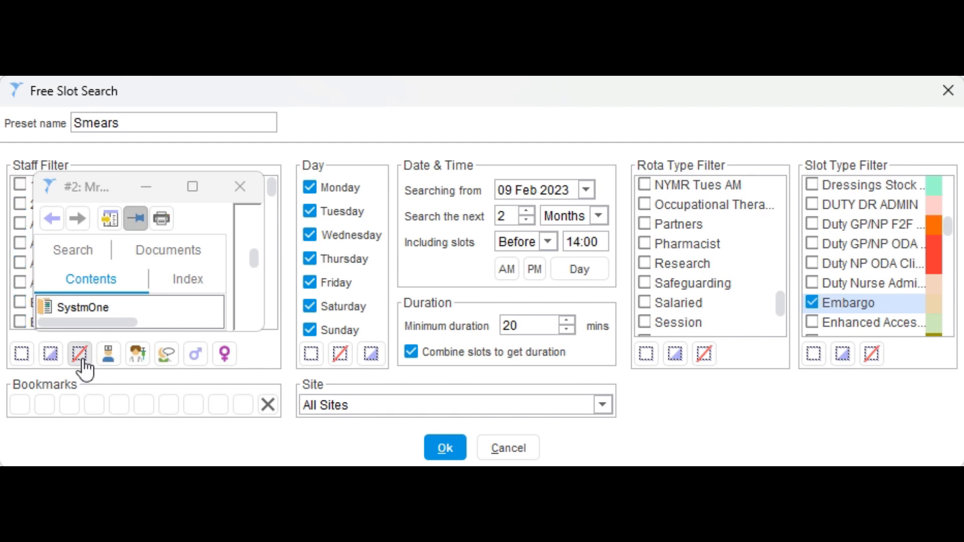